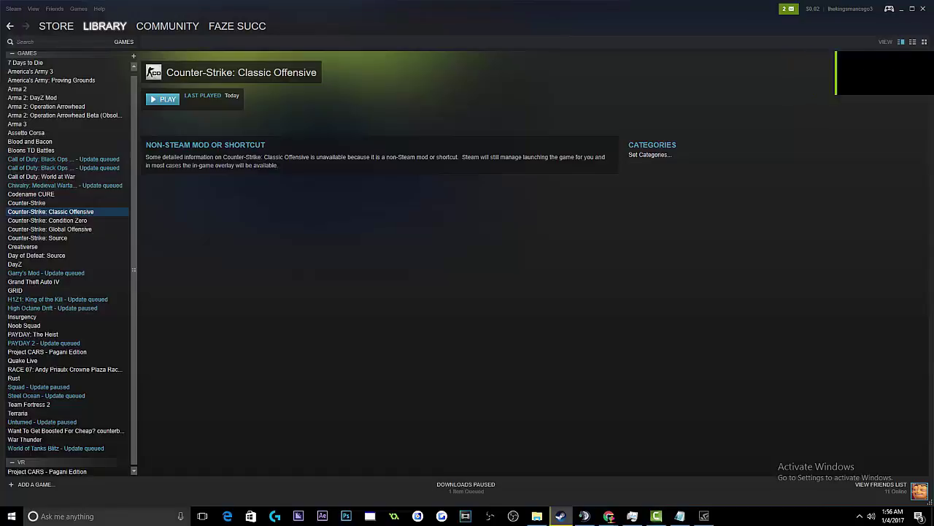
- Switch to Chrome and view the files list of the Counter-Strike: Classic Offensive mod on ModDB
key(alt+Tab)
drag(234, 63, 236, 2)
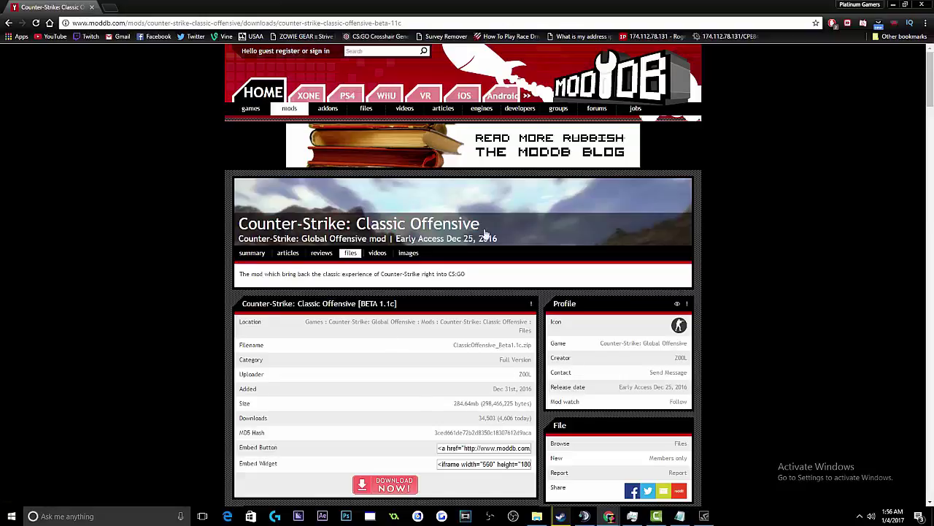
scroll(347, 225, down, 1)
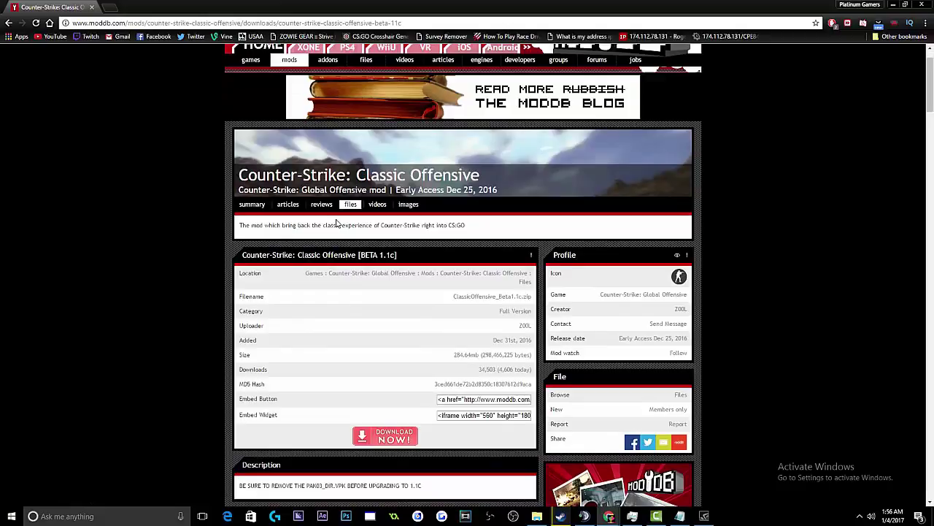
click(351, 205)
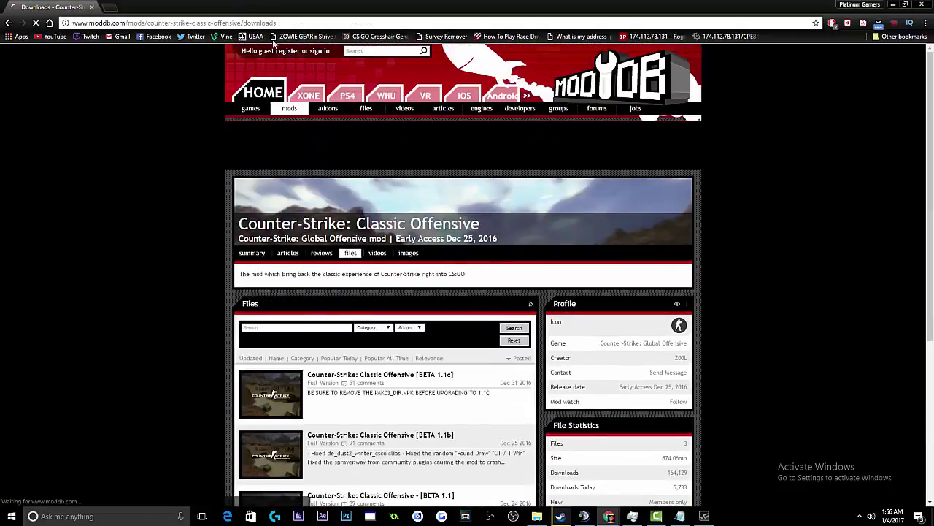
scroll(286, 135, down, 3)
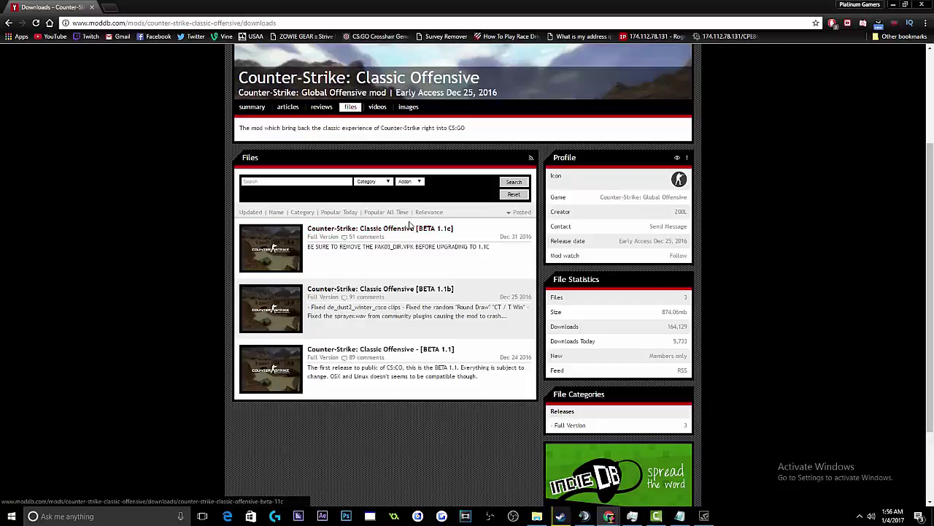
- Open a new File Explorer window and go to C:\Program Files (x86)\Steam\steamapps\sourcemods
click(538, 516)
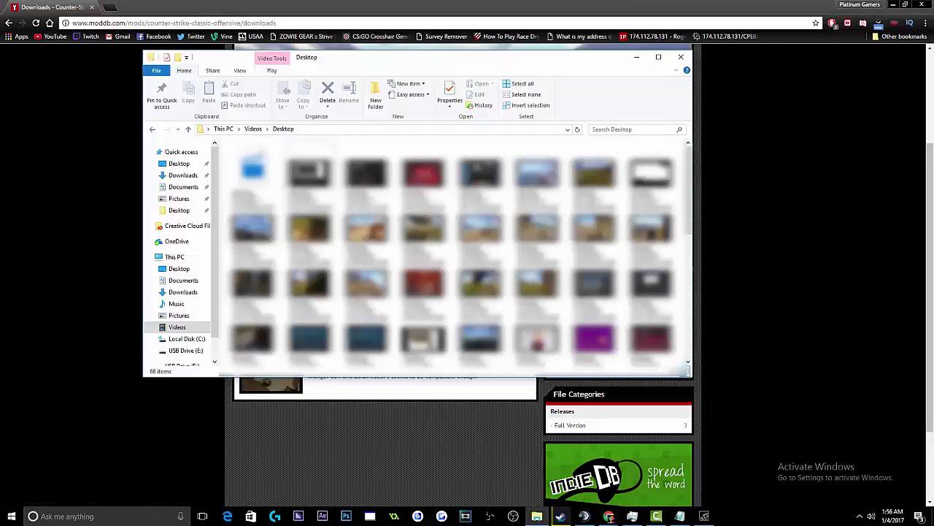
click(684, 54)
click(537, 516)
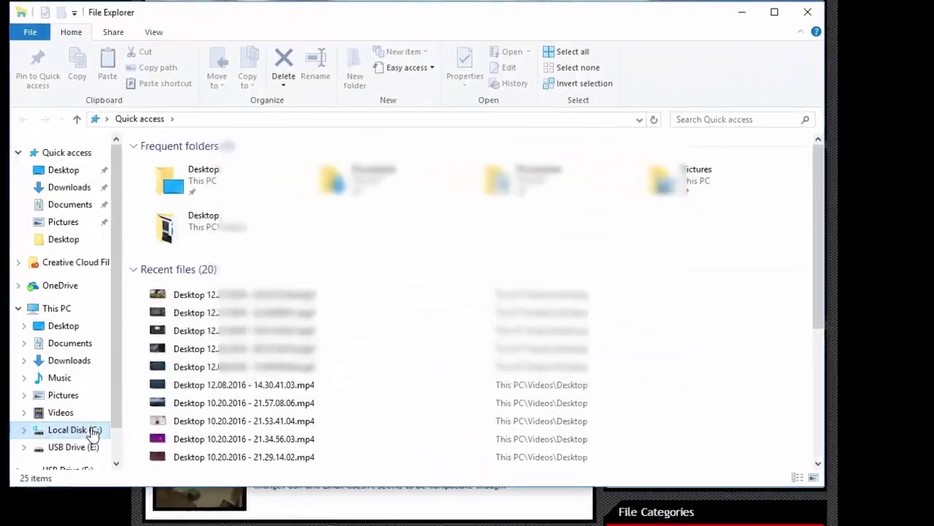
click(203, 340)
double_click(288, 239)
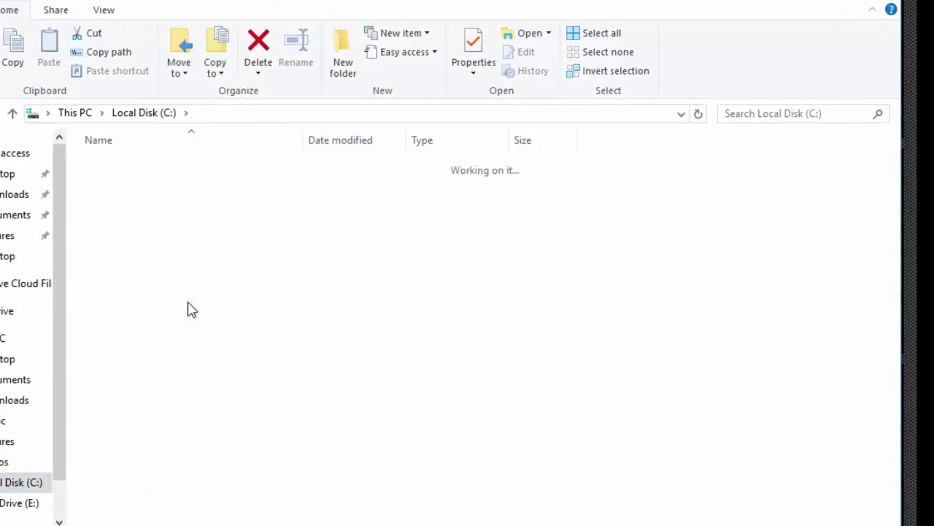
scroll(200, 360, down, 16)
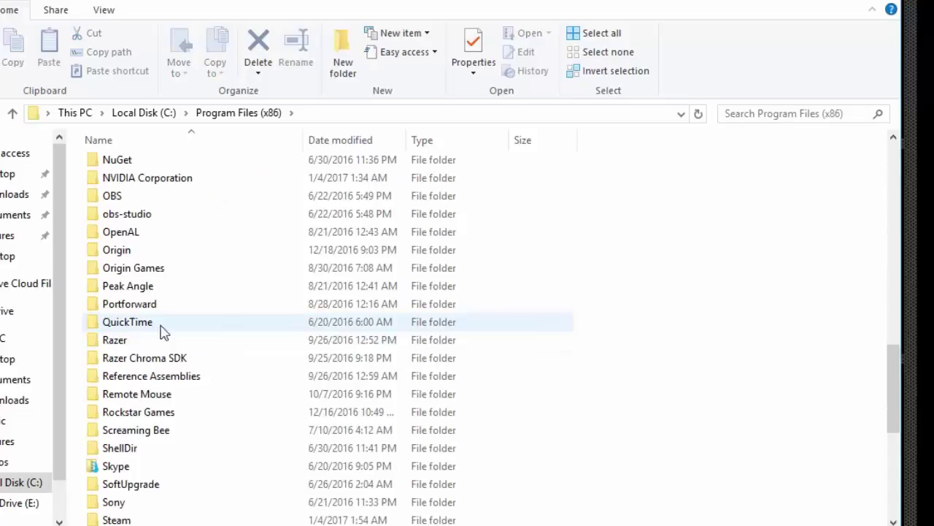
double_click(134, 519)
scroll(167, 371, down, 1)
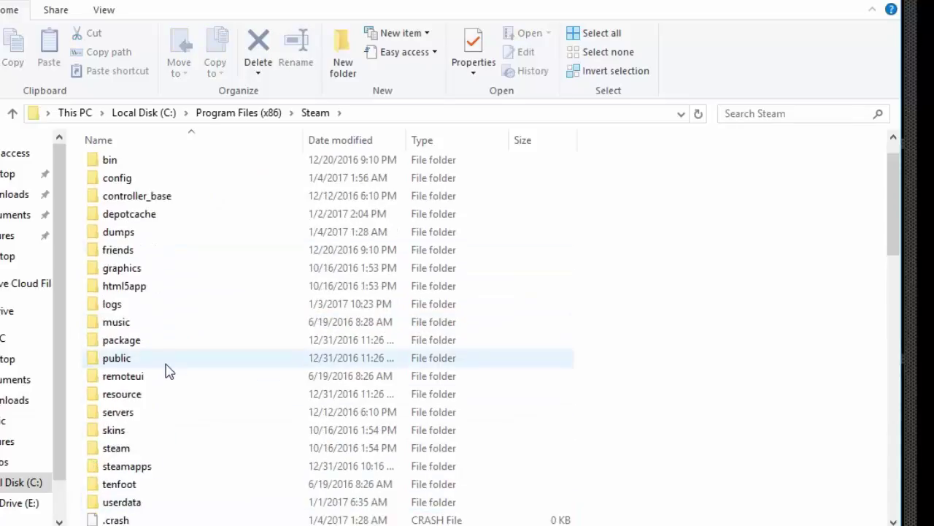
double_click(146, 468)
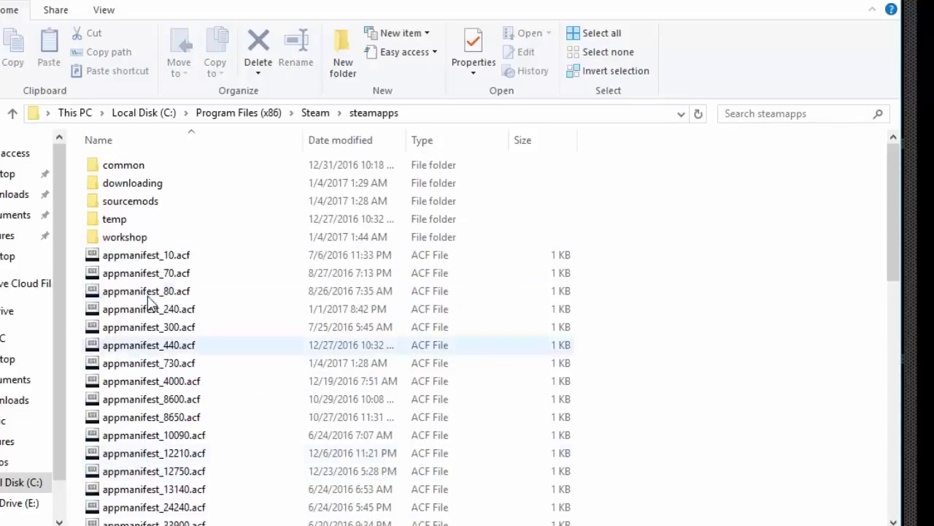
double_click(153, 206)
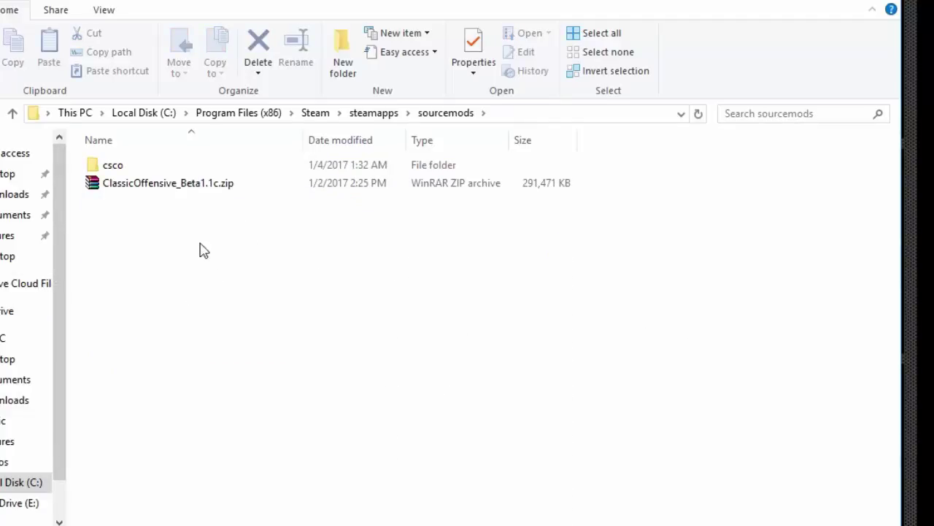
- Examine the ClassicOffensive_Beta1.1c.zip archive and the csco folder's contents, and return to sourcemods
right_click(188, 177)
click(623, 283)
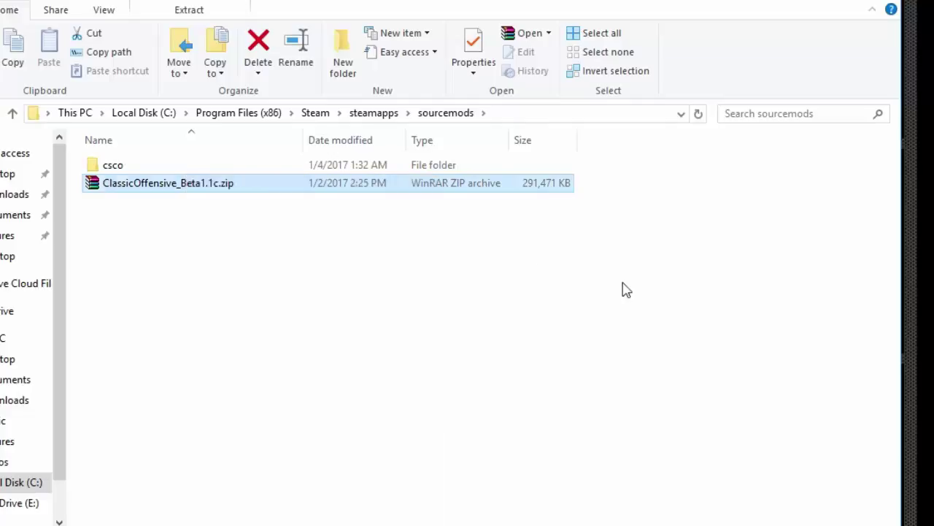
double_click(182, 169)
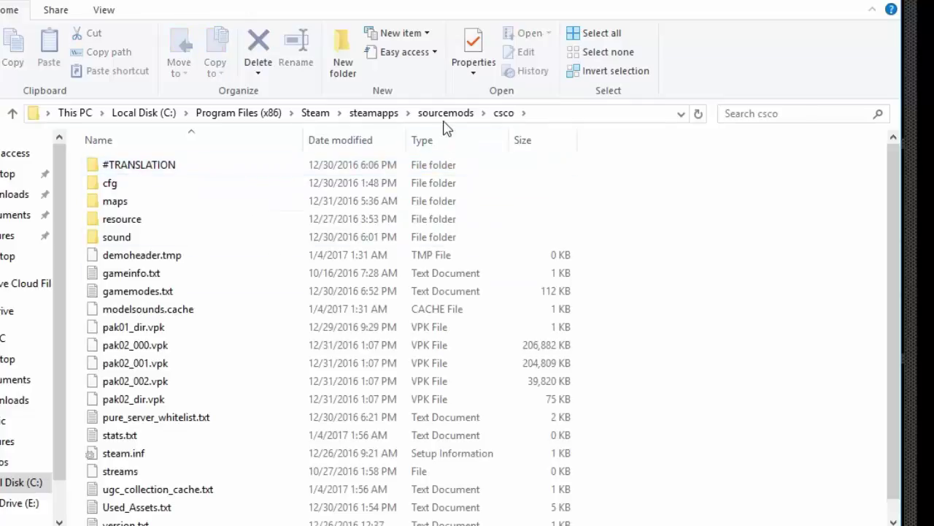
click(445, 118)
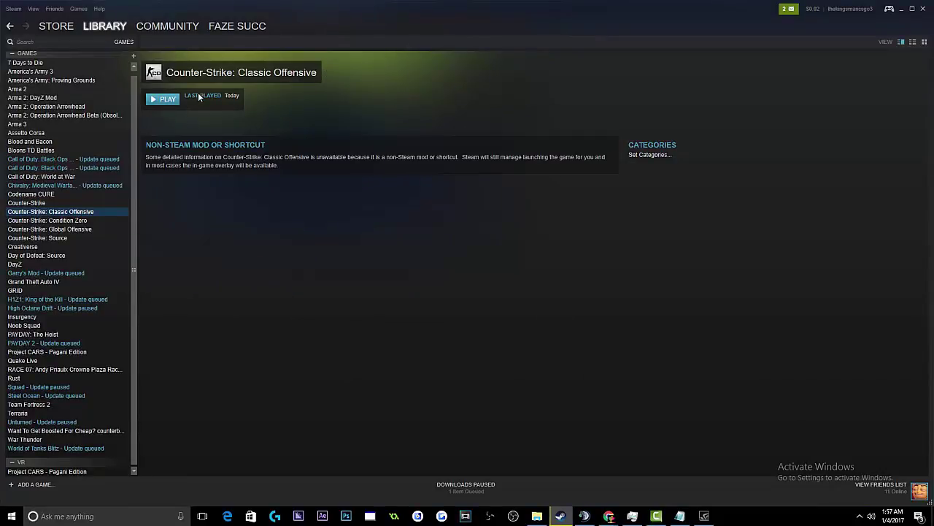
- Launch Counter-Strike: Classic Offensive from the Steam library and bring its game window to the front
click(163, 101)
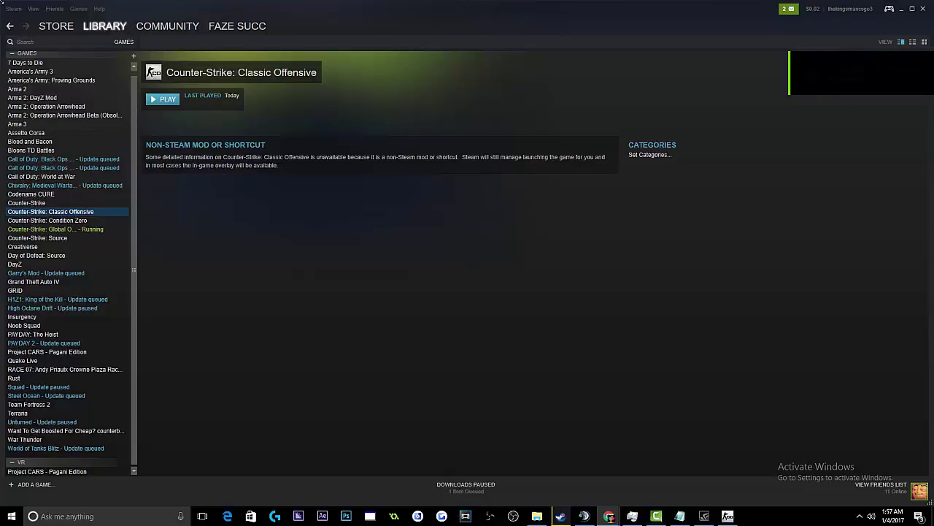
click(730, 520)
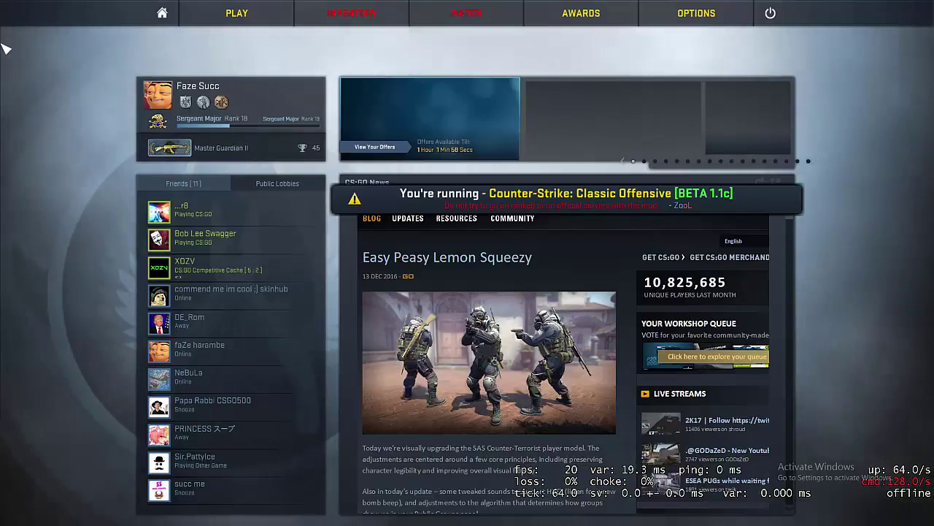
- Switch to Chrome and look through the overview of the Classic Offensive Steam group
drag(6, 49, 156, 2)
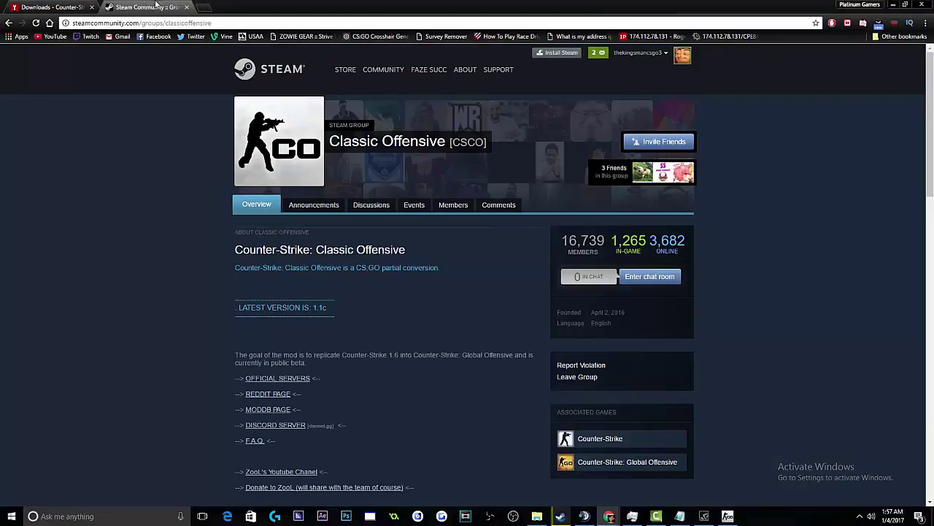
scroll(301, 251, down, 4)
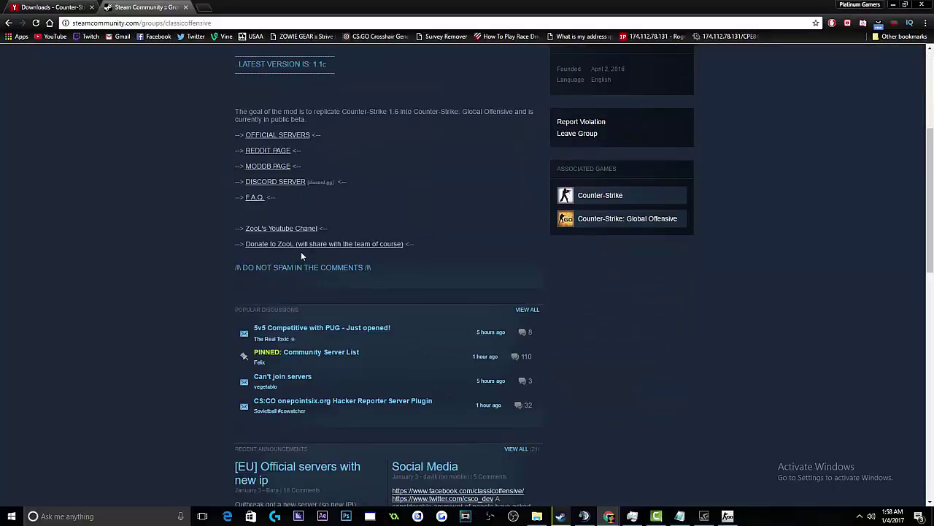
scroll(330, 234, up, 2)
scroll(329, 234, up, 2)
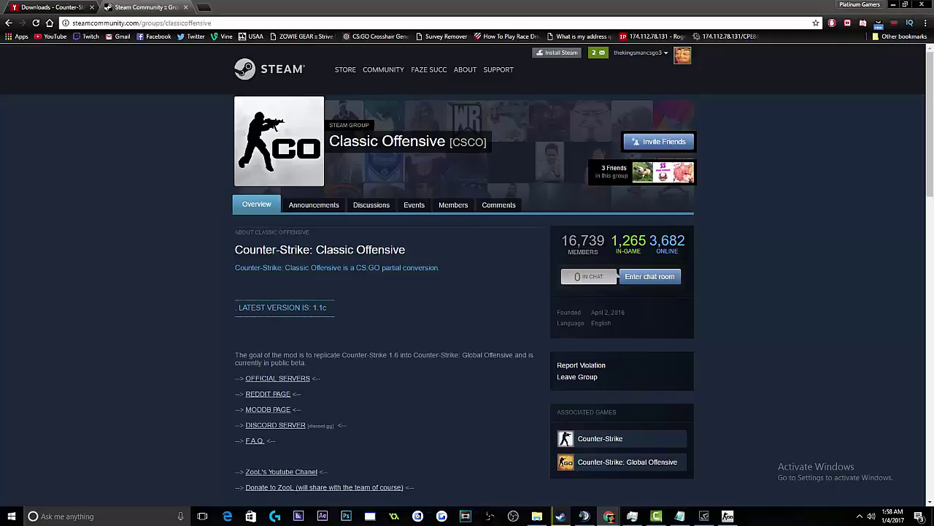
- Bring the Killing House Server Finder into the browser window and sort its servers by fewest players
drag(531, 3, 520, 15)
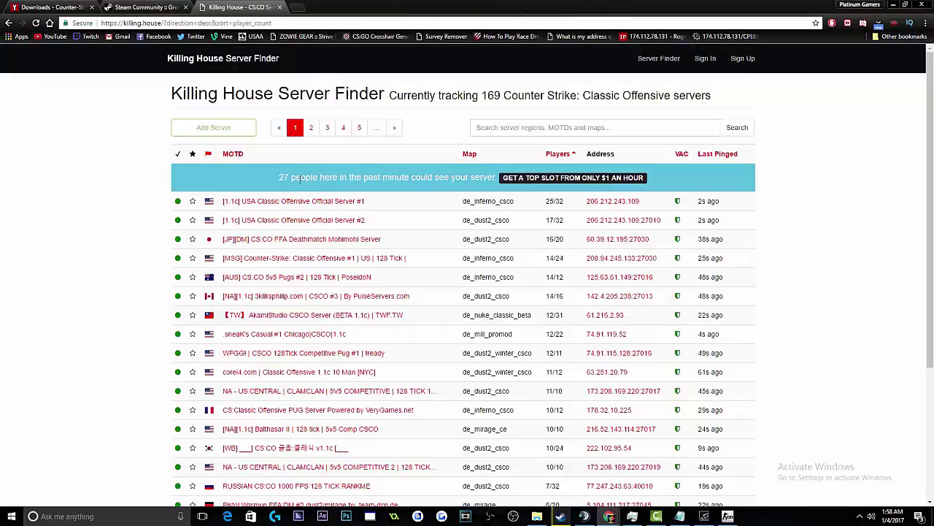
scroll(300, 179, down, 3)
scroll(301, 182, up, 3)
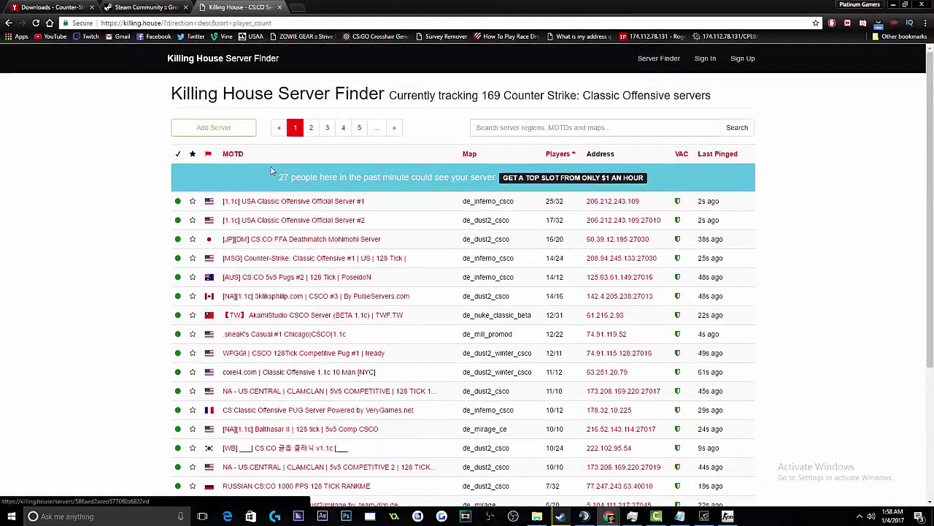
click(558, 154)
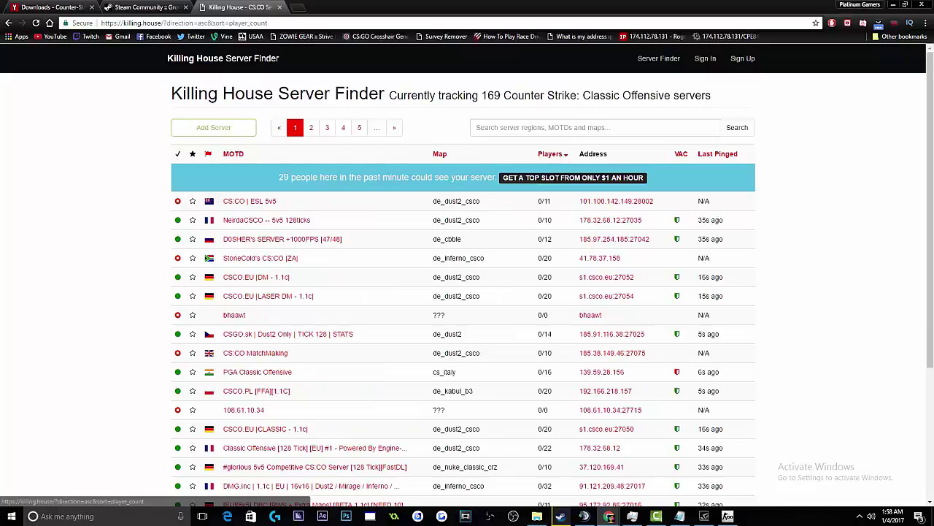
- Examine the onepointsix.org server list, and move both server-list pages out of the browser window
drag(0, 6, 420, 4)
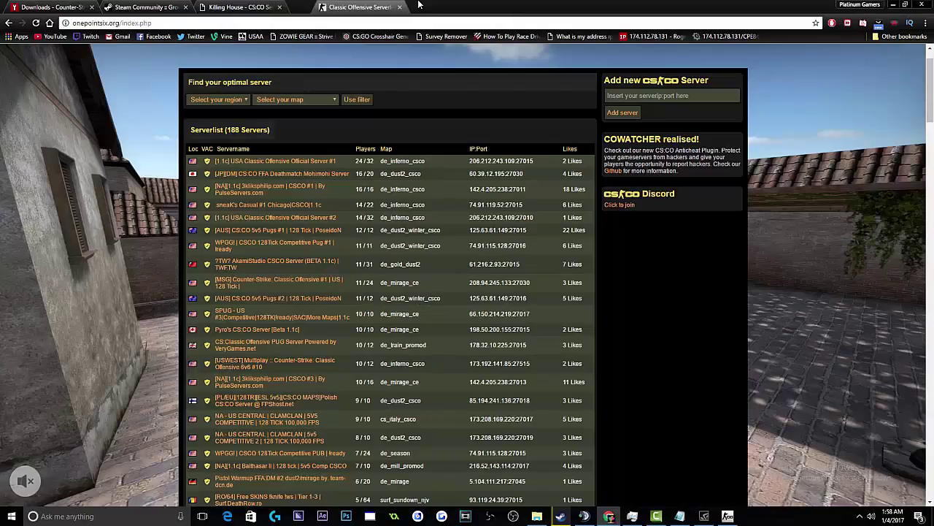
scroll(318, 211, up, 1)
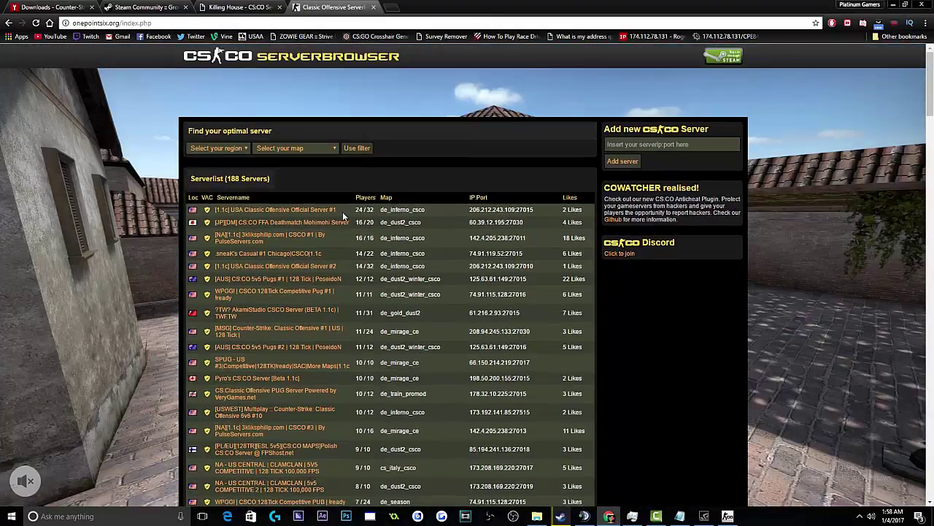
drag(342, 212, 196, 209)
click(138, 160)
click(266, 5)
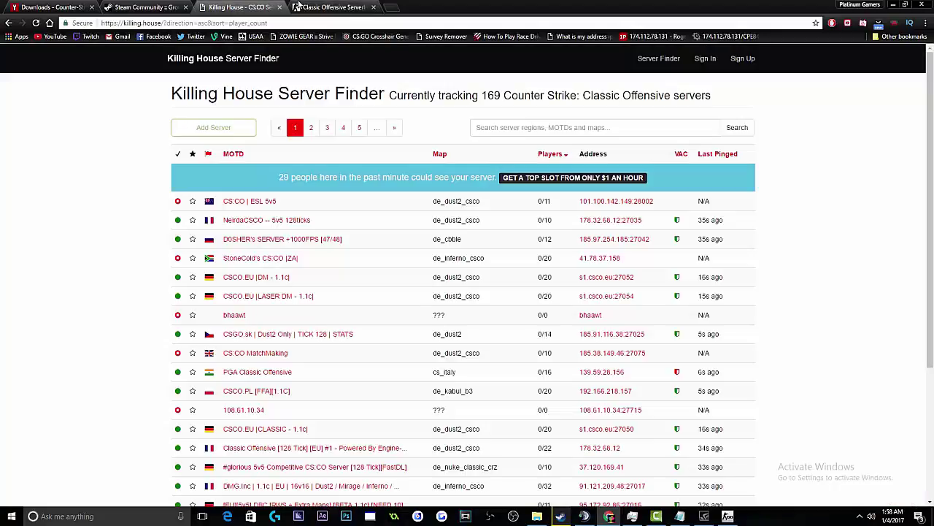
drag(301, 4, 0, 80)
drag(213, 4, 0, 81)
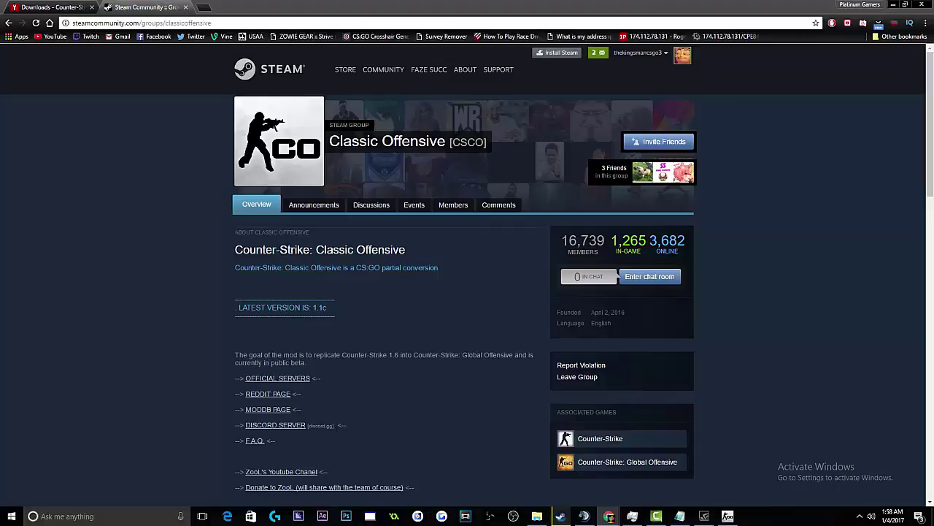
- Bring back the Killing House list, sort it by most players and copy the address of USA Classic Offensive Official Server #1
drag(0, 146, 245, 7)
click(38, 23)
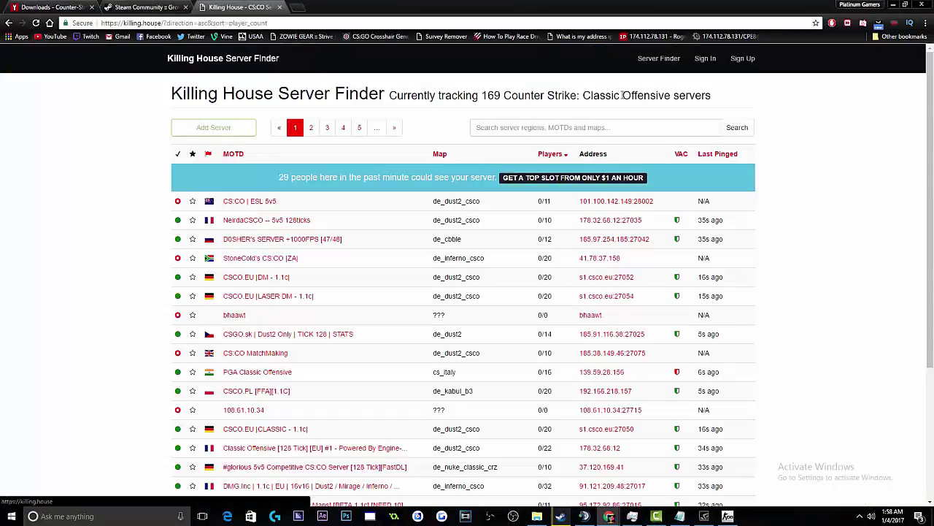
click(556, 157)
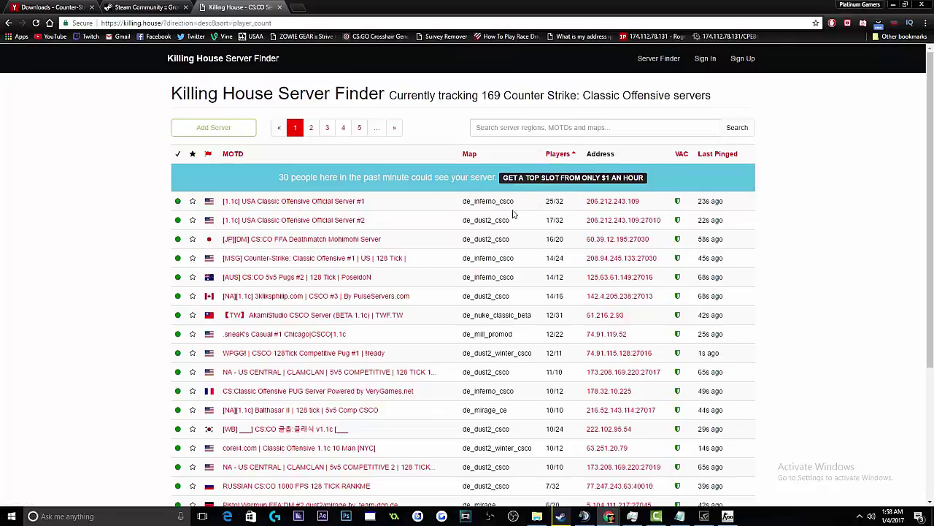
drag(640, 203, 587, 206)
key(ctrl+c)
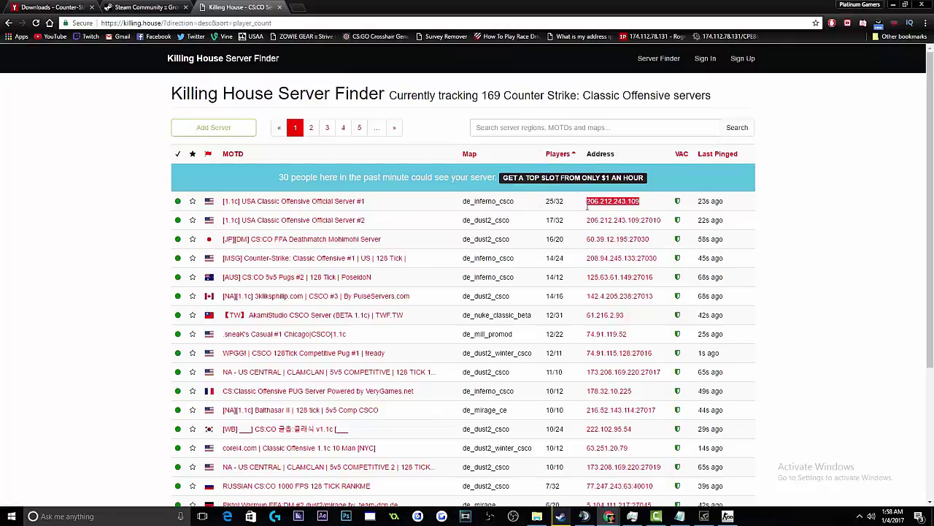
- Switch to the Classic Offensive game, clear the developer console with the clear command and close it
click(728, 516)
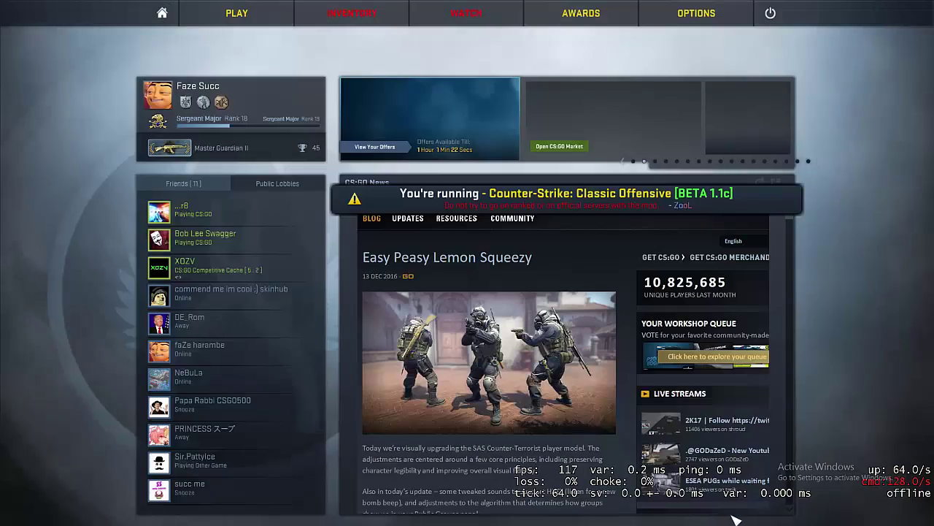
key(grave)
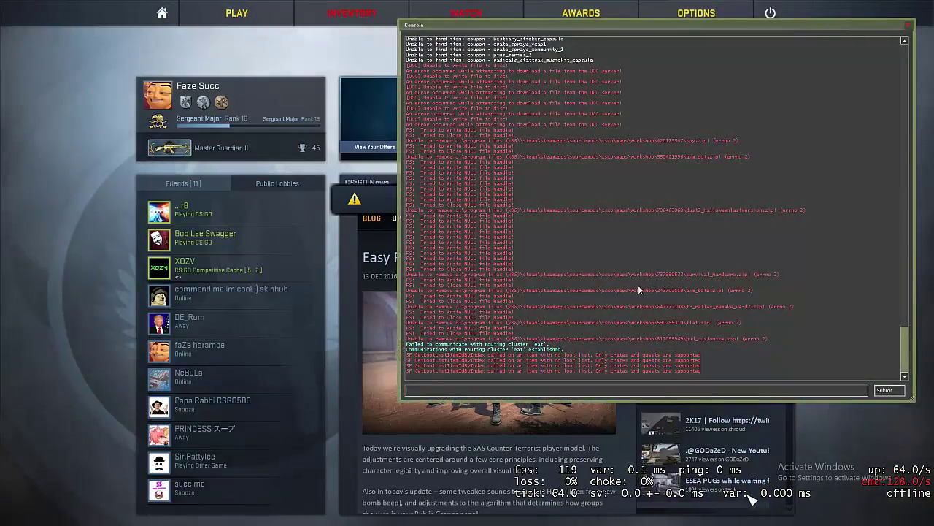
text(clear)
key(Return)
key(grave)
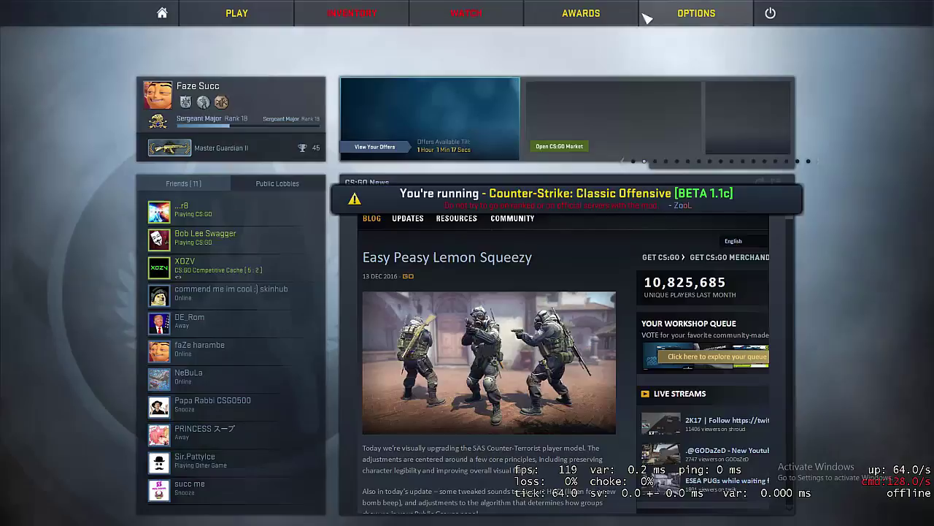
- Check the Enable Developer Console option in the game settings and return to the main menu
click(669, 15)
click(670, 87)
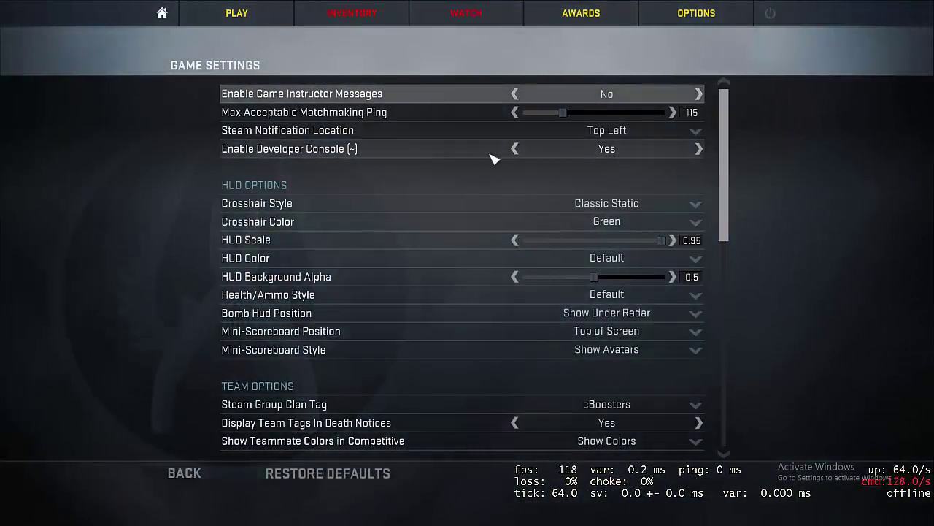
click(159, 16)
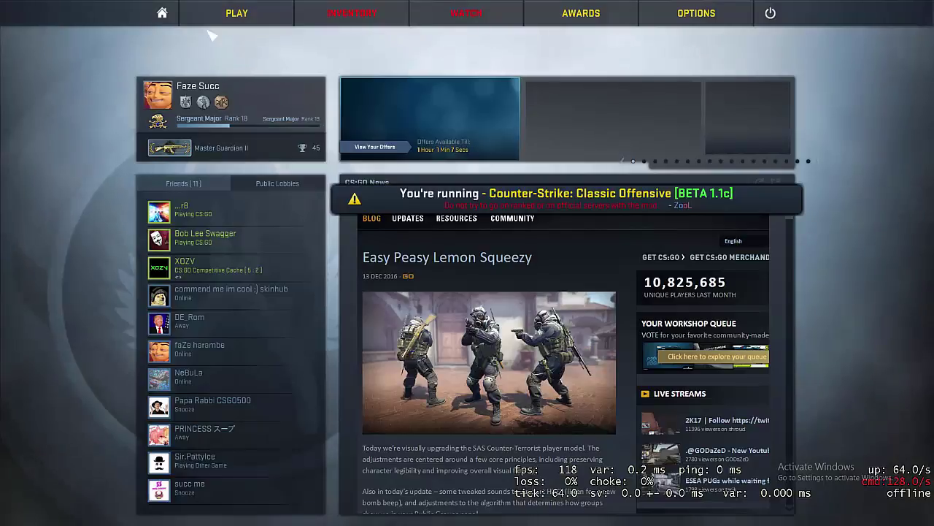
- Enter connect 206.212.243.109 in the developer console, using the copied server address, and close the console
key(grave)
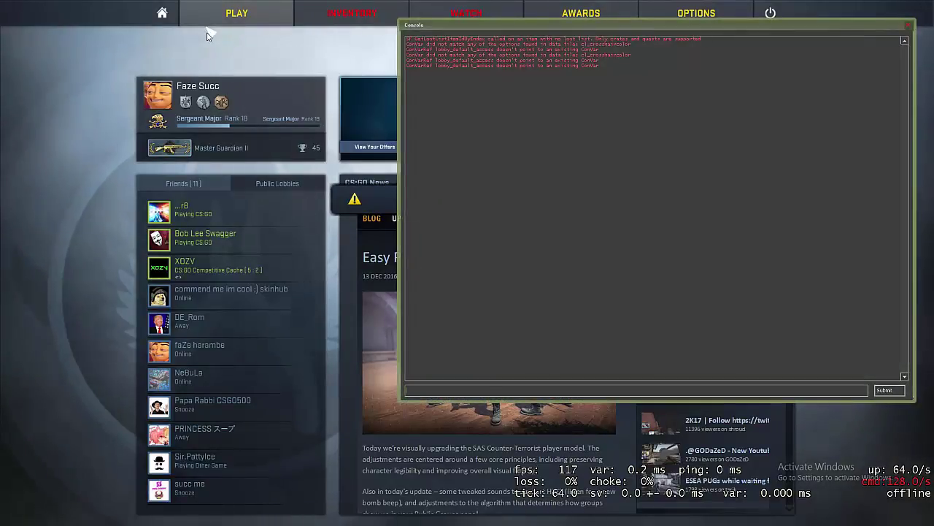
text(connect)
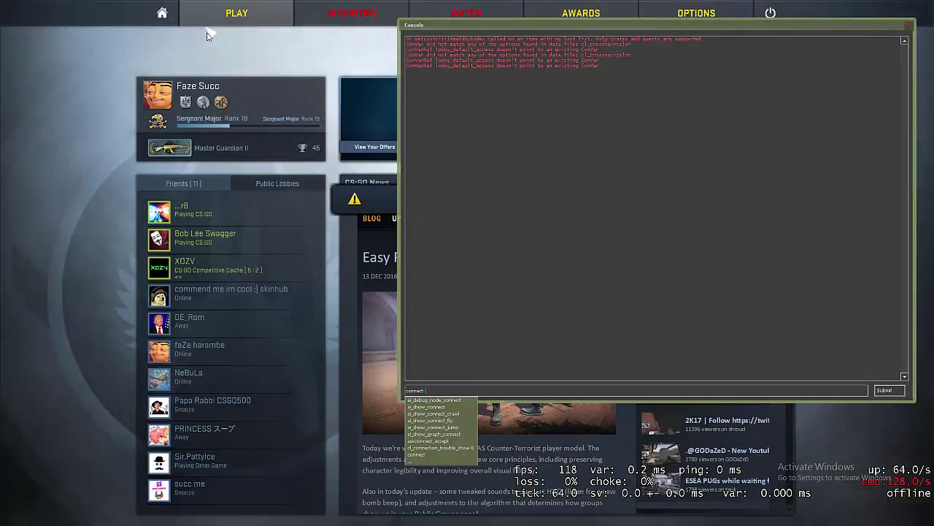
key(ctrl+v)
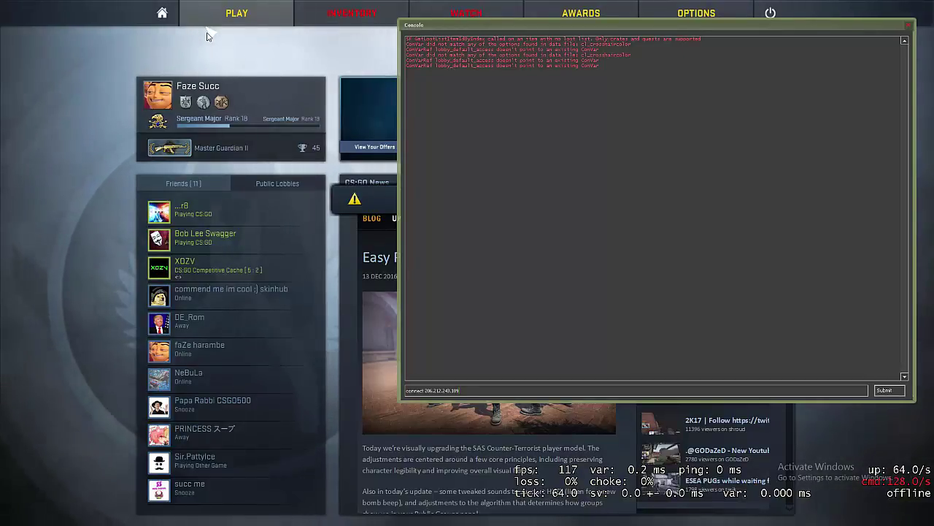
key(grave)
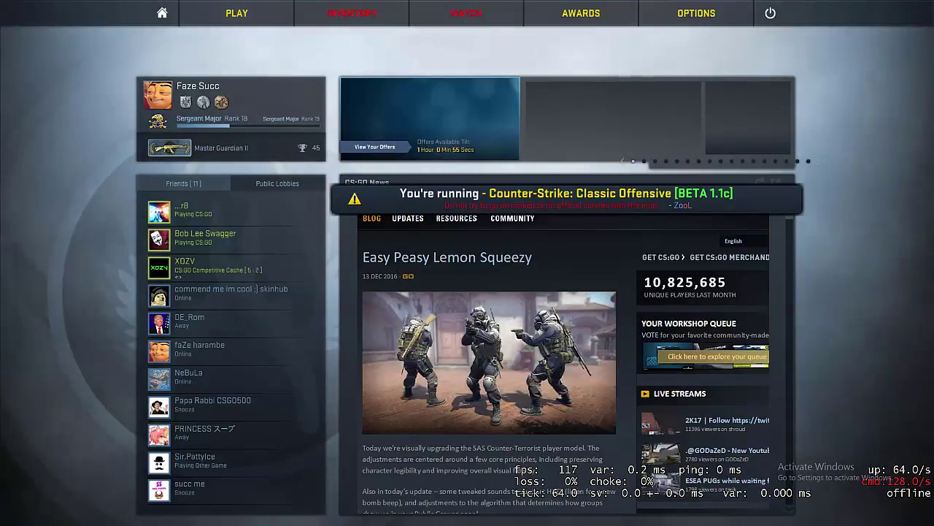